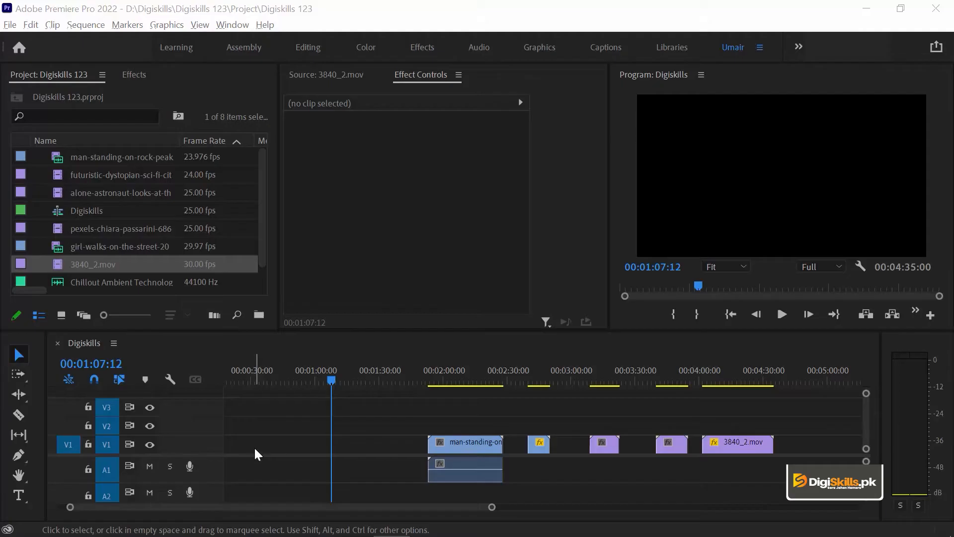
Open Chillout Ambient Technology.mp3 in the Source monitor and play its opening seconds to preview the music.
{"action": "left_click_drag", "start_coordinate": [97, 454], "coordinate": [98, 441]}
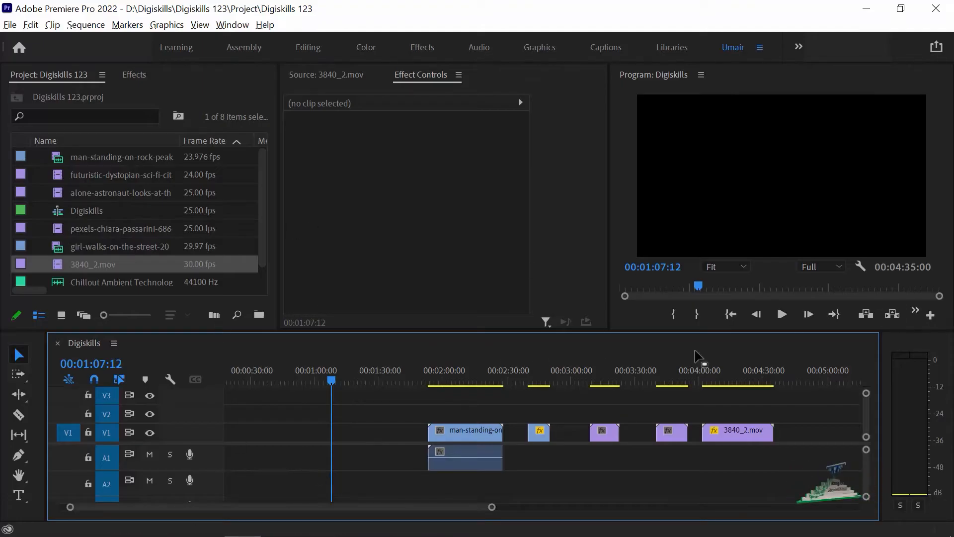
{"action": "left_click", "coordinate": [919, 347]}
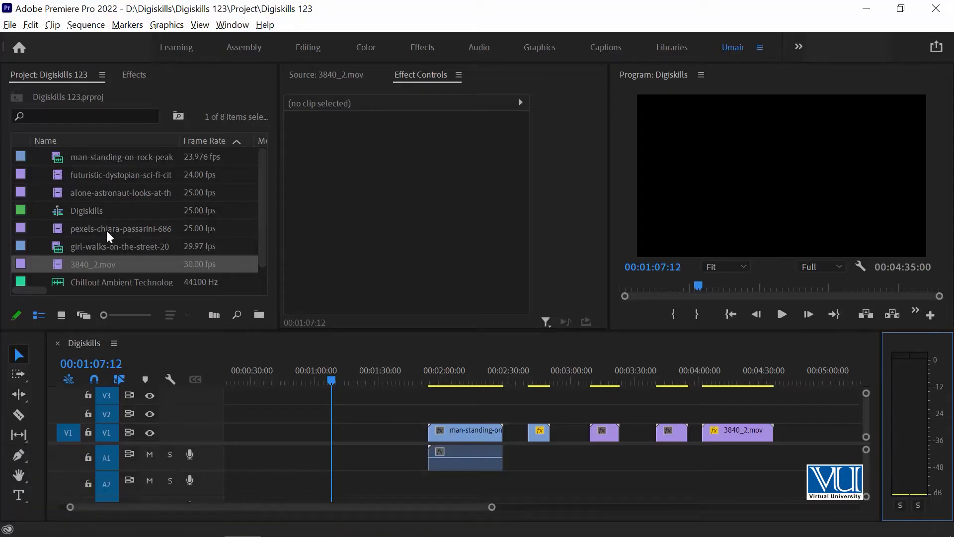
{"action": "double_click", "coordinate": [57, 279]}
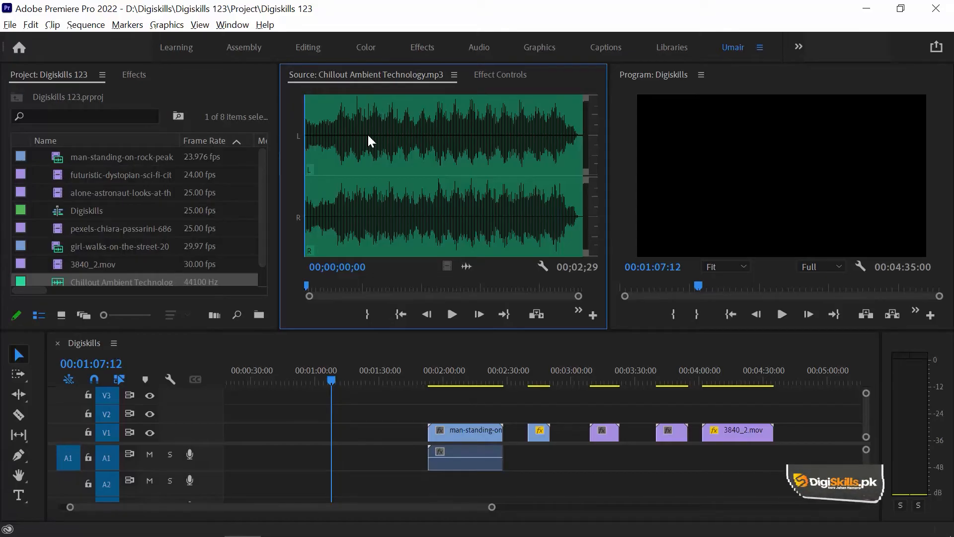
{"action": "key", "text": "space"}
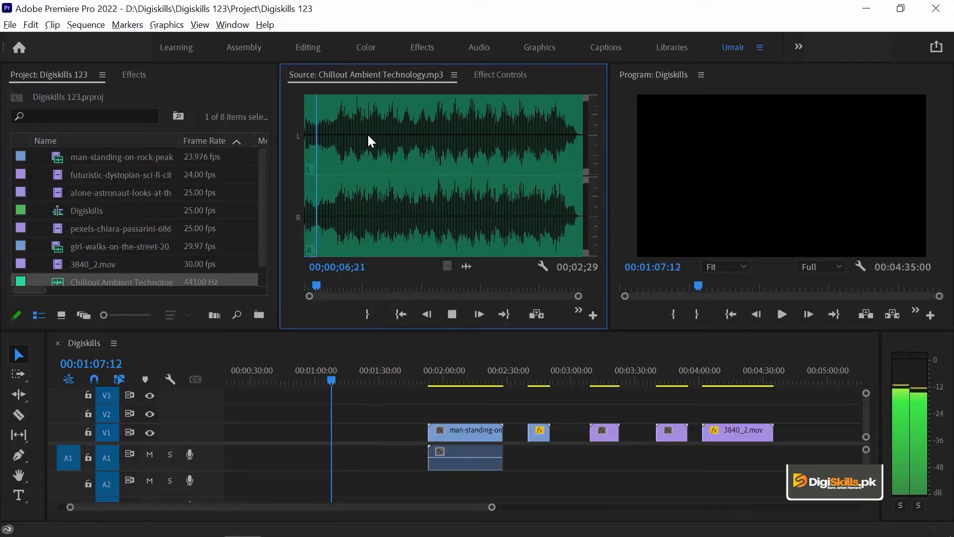
{"action": "key", "text": "space"}
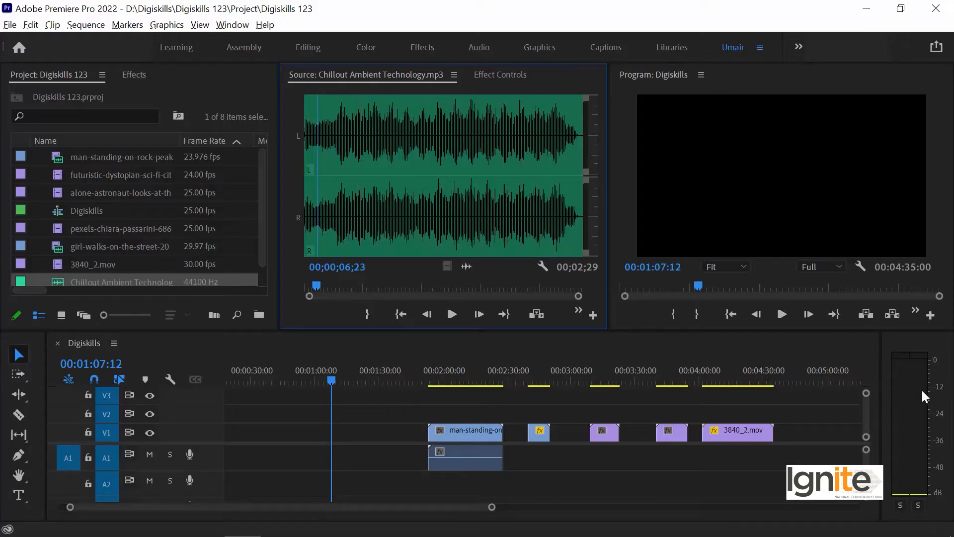
{"action": "key", "text": "space"}
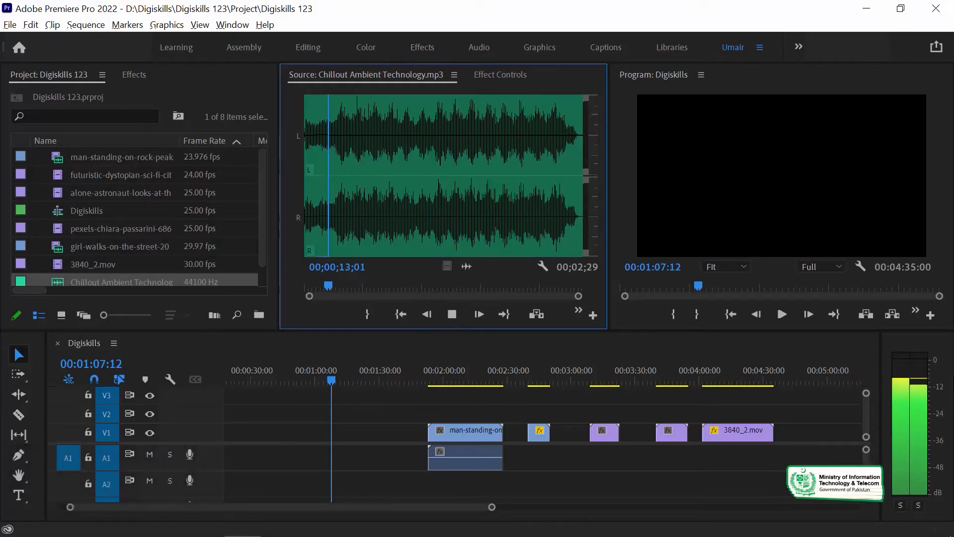
{"action": "key", "text": "space"}
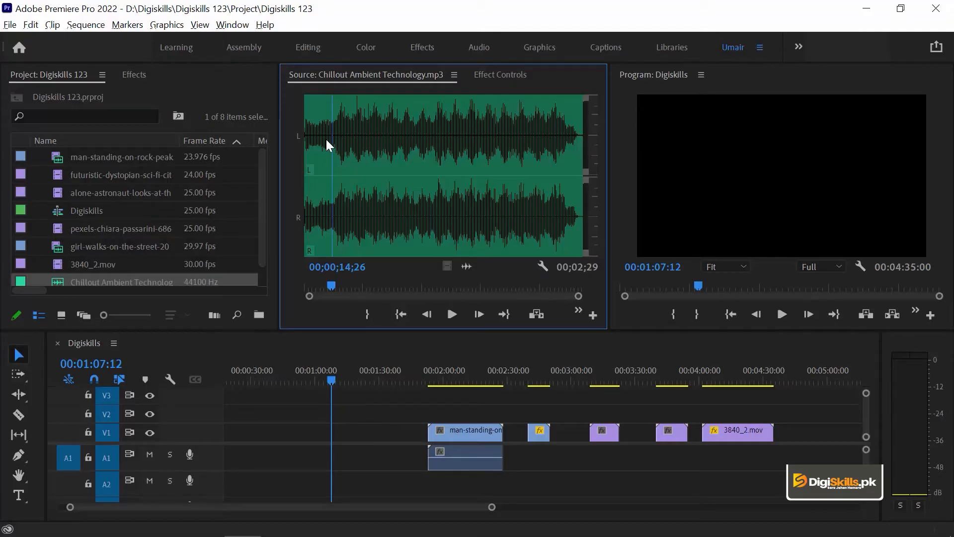
Mark the music clip's In point at 00;00;16;11 and play briefly from there.
{"action": "left_click_drag", "start_coordinate": [318, 114], "coordinate": [334, 113]}
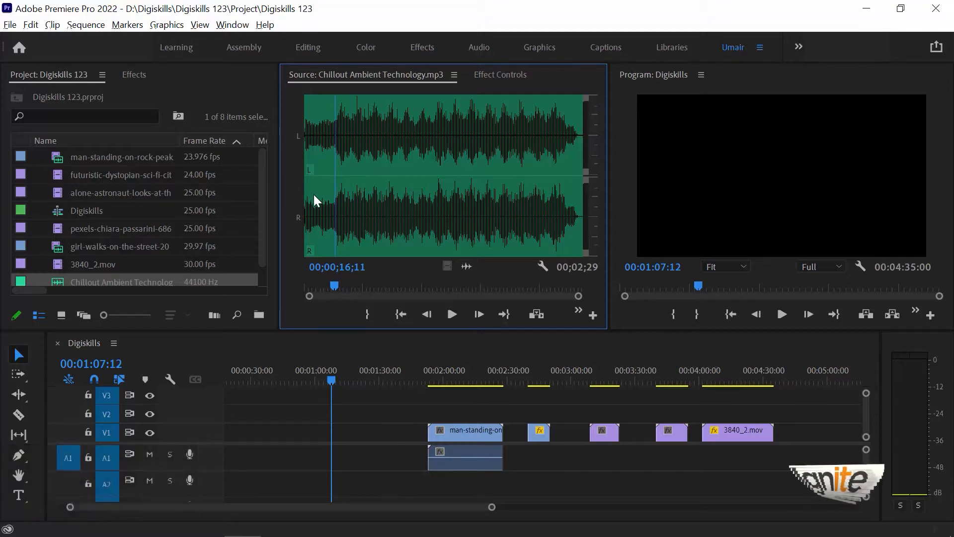
{"action": "key", "text": "i"}
{"action": "key", "text": "space"}
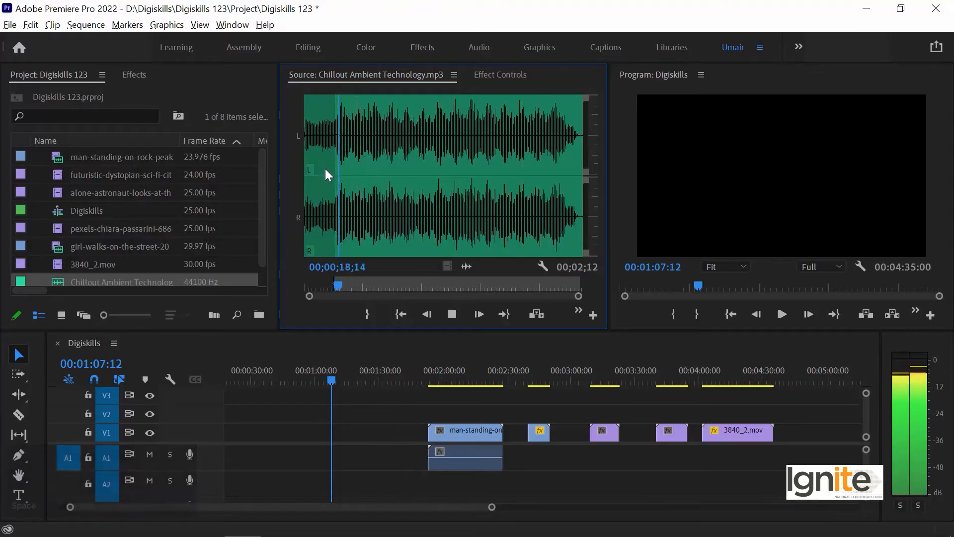
{"action": "key", "text": "space"}
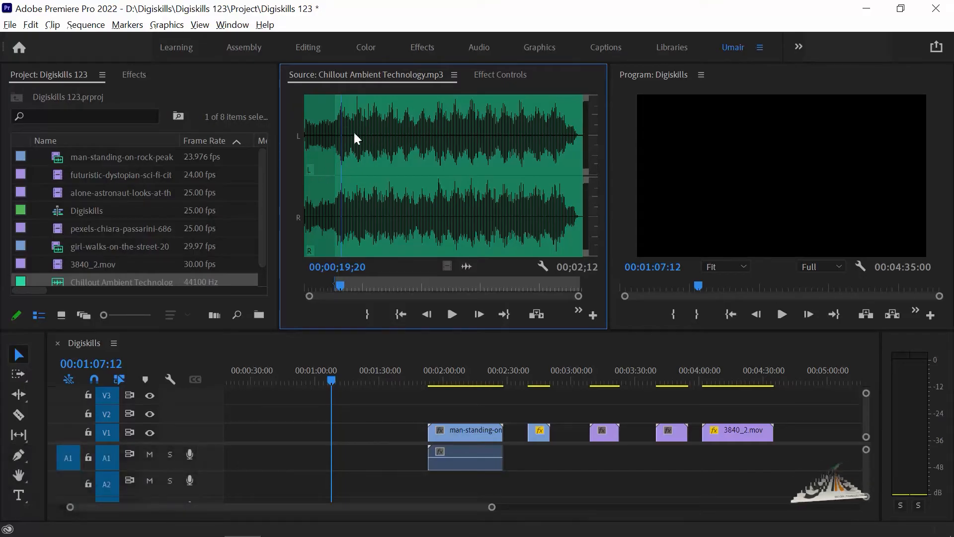
Audition the music around the one-minute mark and set its Out point at about 00;01;01;14.
{"action": "left_click_drag", "start_coordinate": [349, 130], "coordinate": [416, 132]}
{"action": "key", "text": "o"}
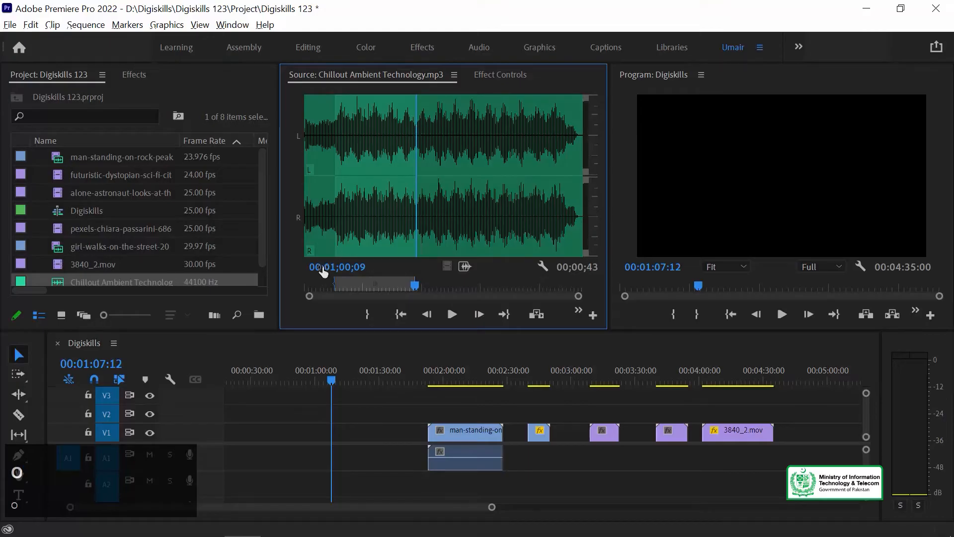
{"action": "key", "text": "space"}
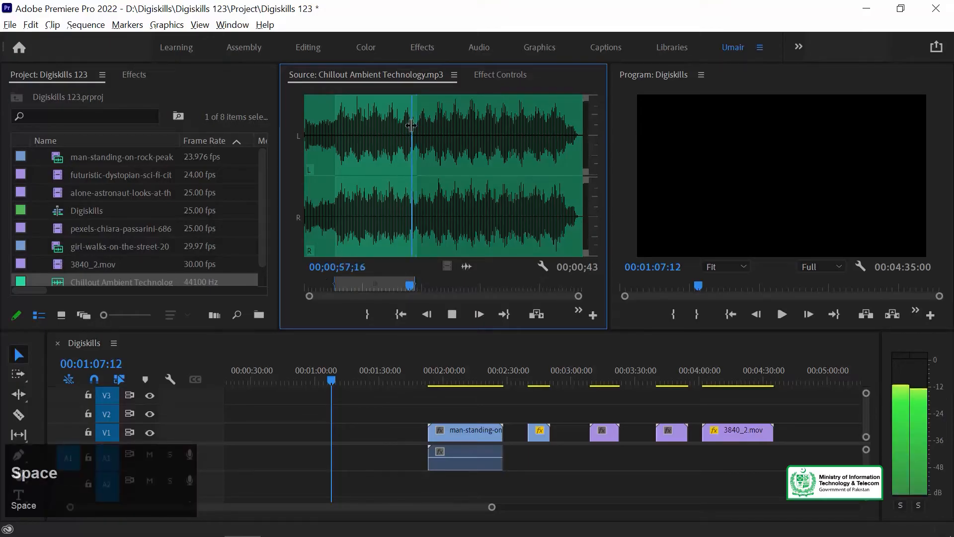
{"action": "key", "text": "space"}
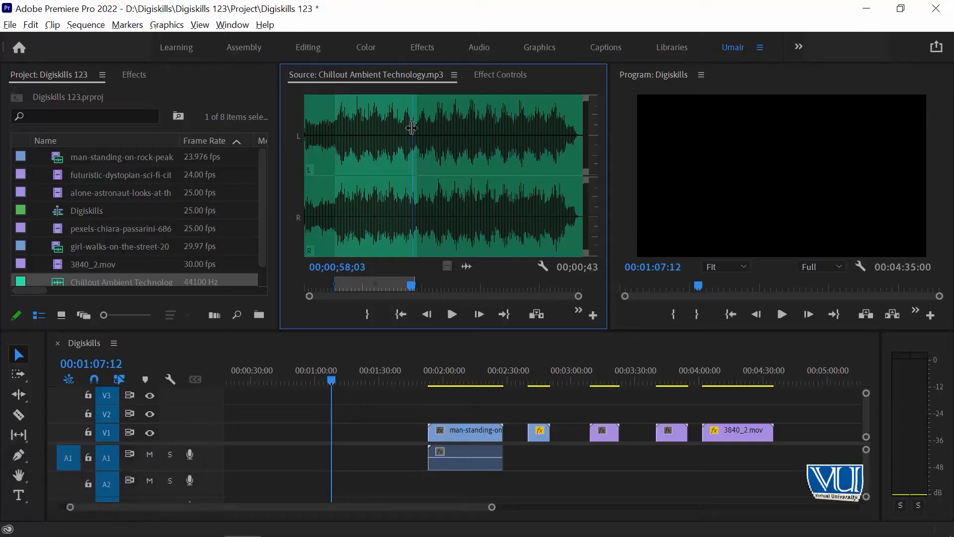
{"action": "key", "text": "space"}
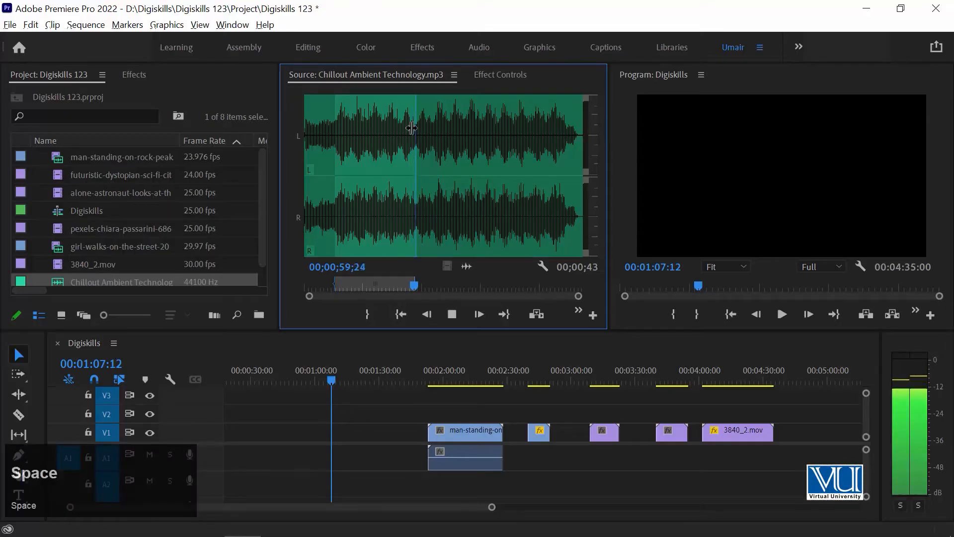
{"action": "key", "text": "o"}
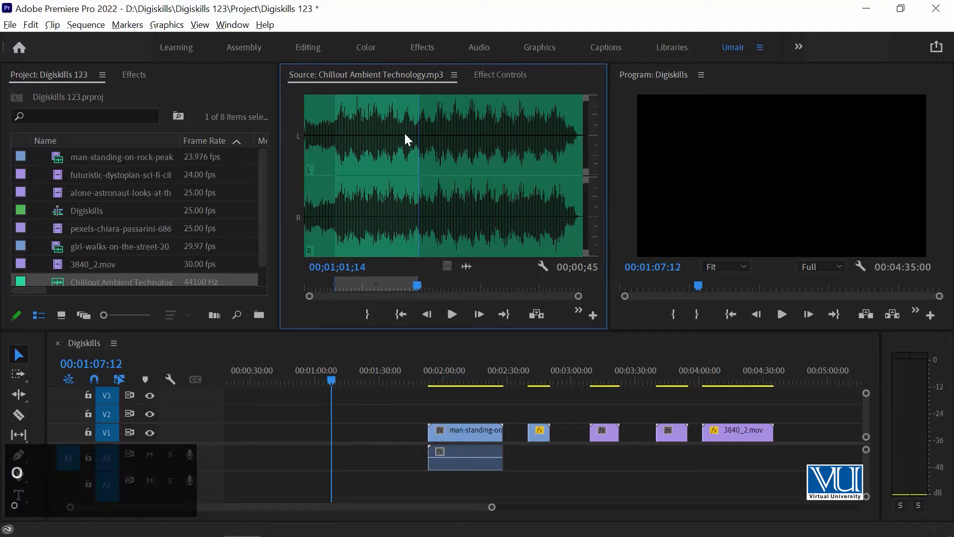
Place the marked music section on track A1 before the first video clip, starting at 00:00:47:13, and move the playhead to its start.
{"action": "left_click", "coordinate": [470, 267]}
{"action": "left_click_drag", "start_coordinate": [350, 398], "coordinate": [290, 458]}
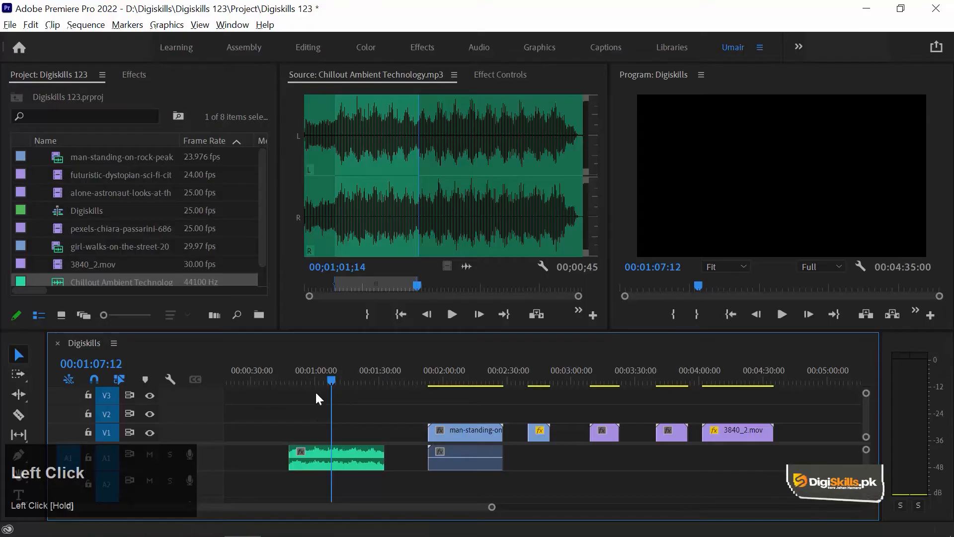
{"action": "left_click", "coordinate": [294, 370]}
{"action": "key", "text": "Up"}
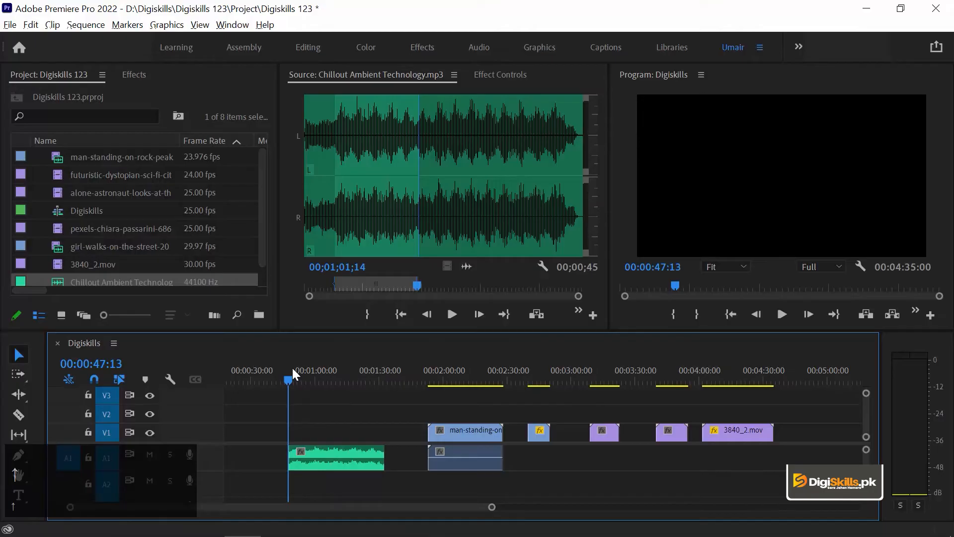
Play the music clip on the timeline from its start to check its sound and audio levels.
{"action": "key", "text": "space"}
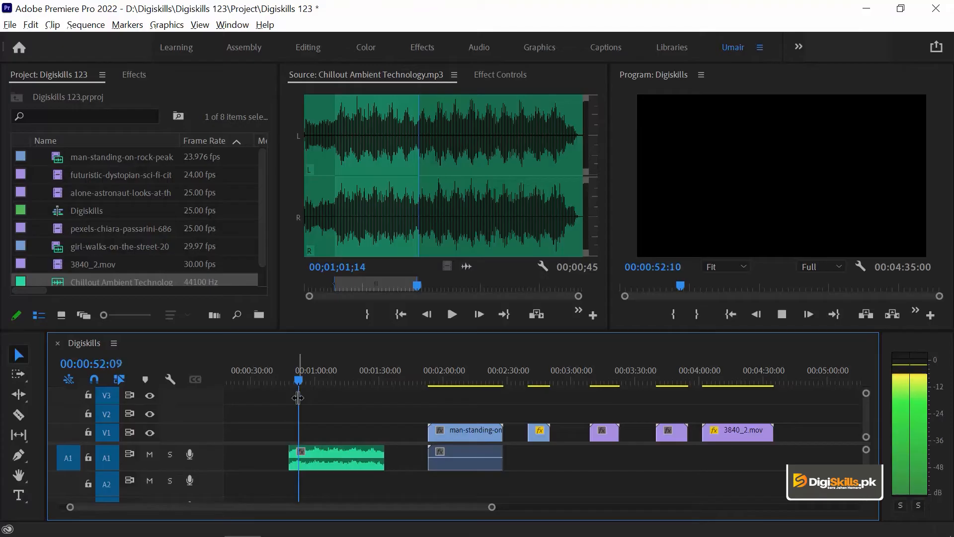
{"action": "key", "text": "space"}
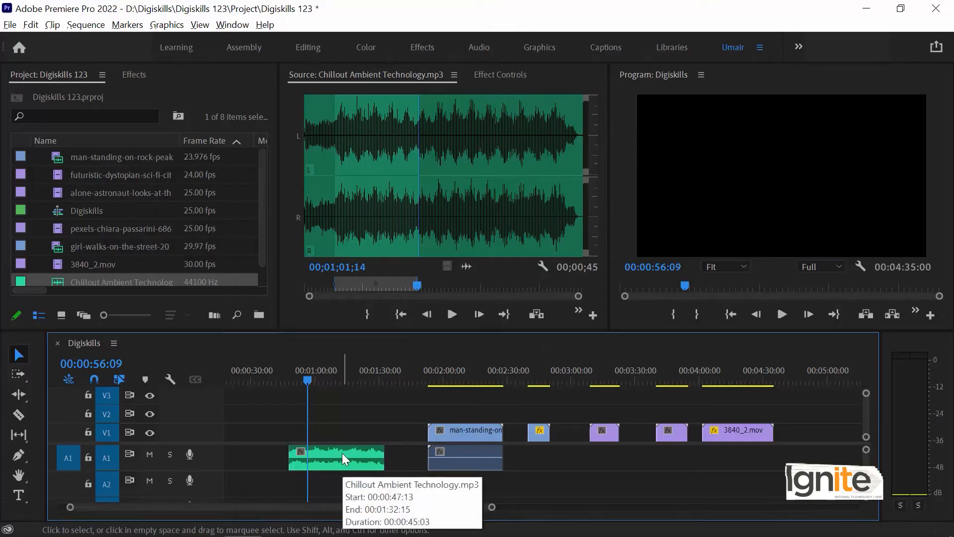
{"action": "key", "text": "space"}
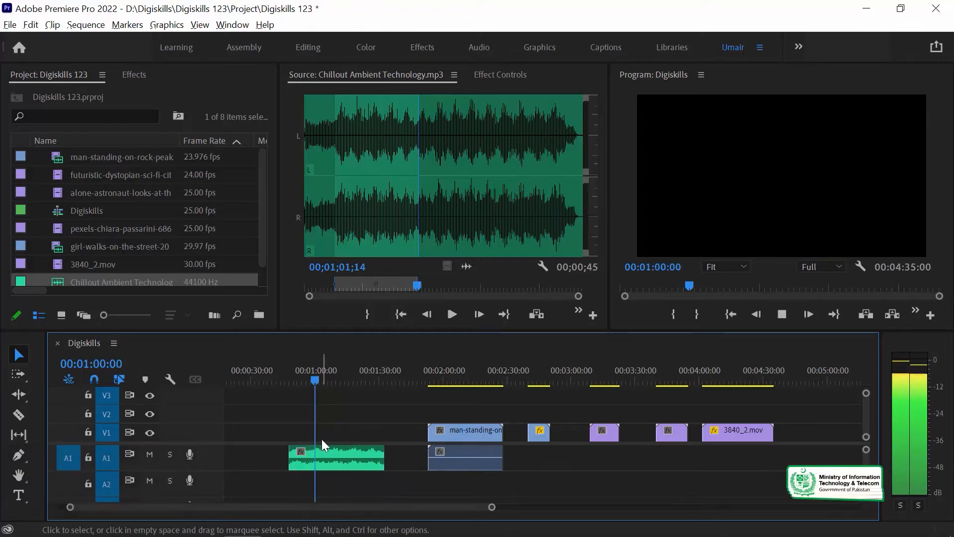
{"action": "key", "text": "space"}
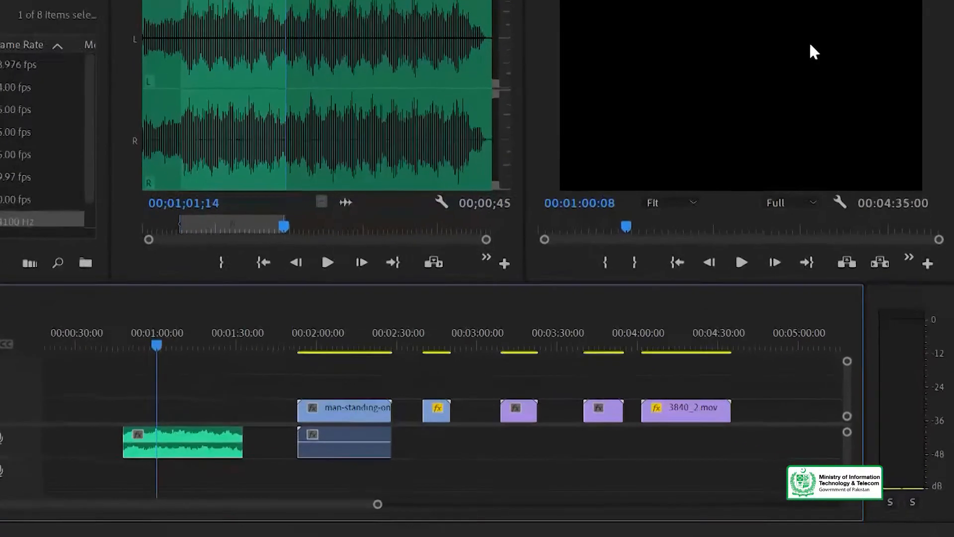
Enlarge the audio meters for a finer decibel scale and play the timeline music to check its levels.
{"action": "left_click", "coordinate": [936, 284]}
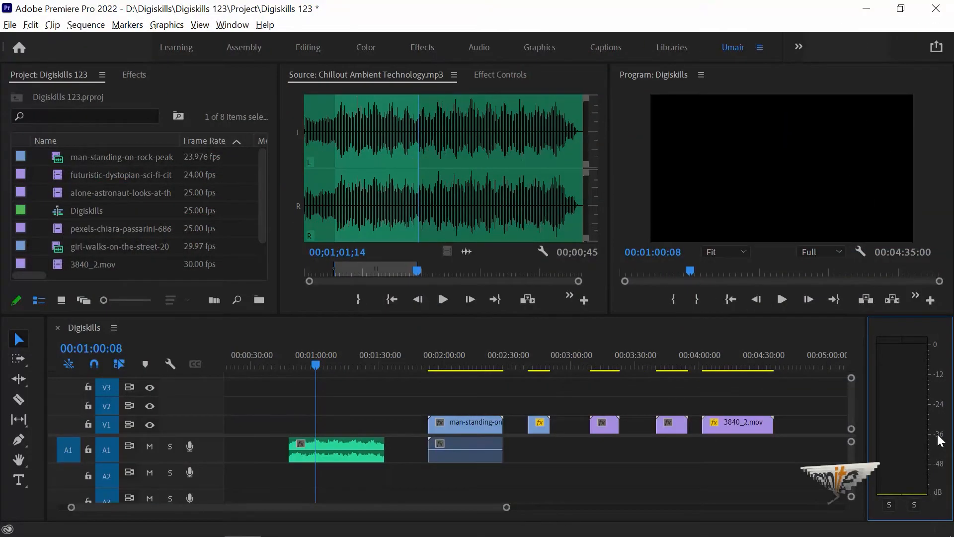
{"action": "key", "text": "space"}
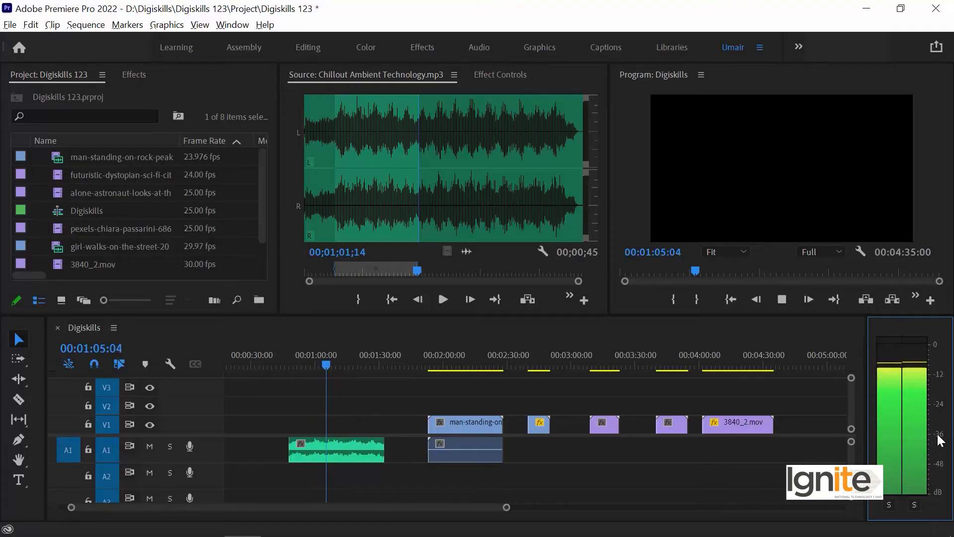
{"action": "key", "text": "space"}
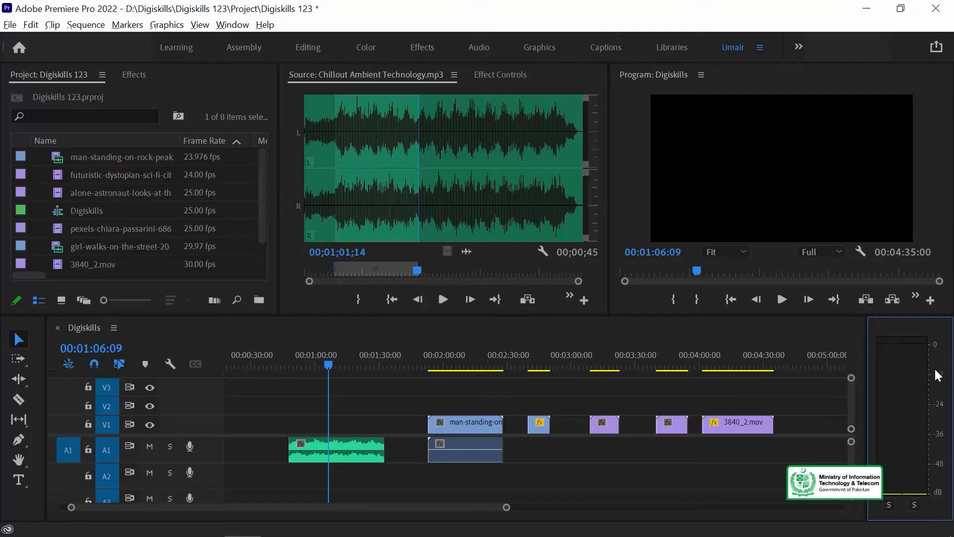
{"action": "left_click_drag", "start_coordinate": [926, 315], "coordinate": [928, 268]}
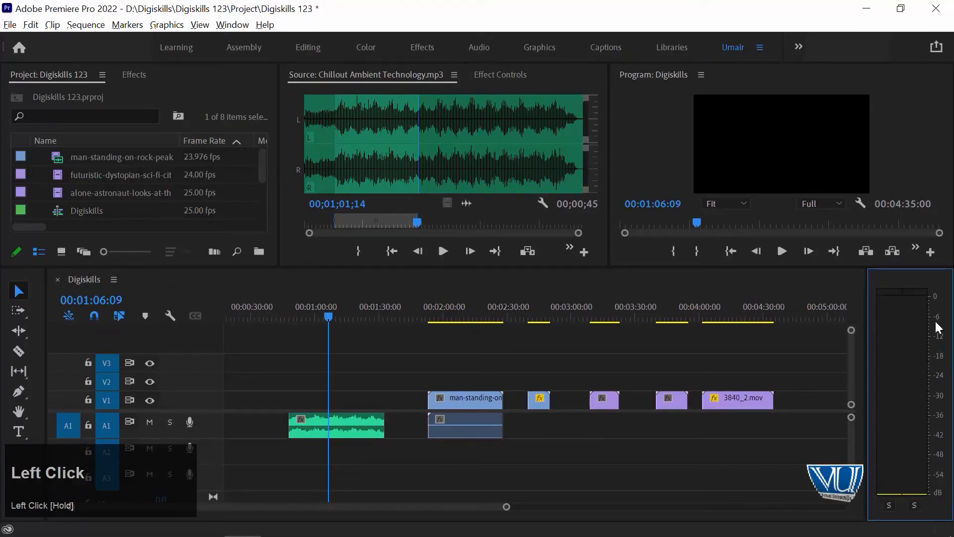
{"action": "key", "text": "space"}
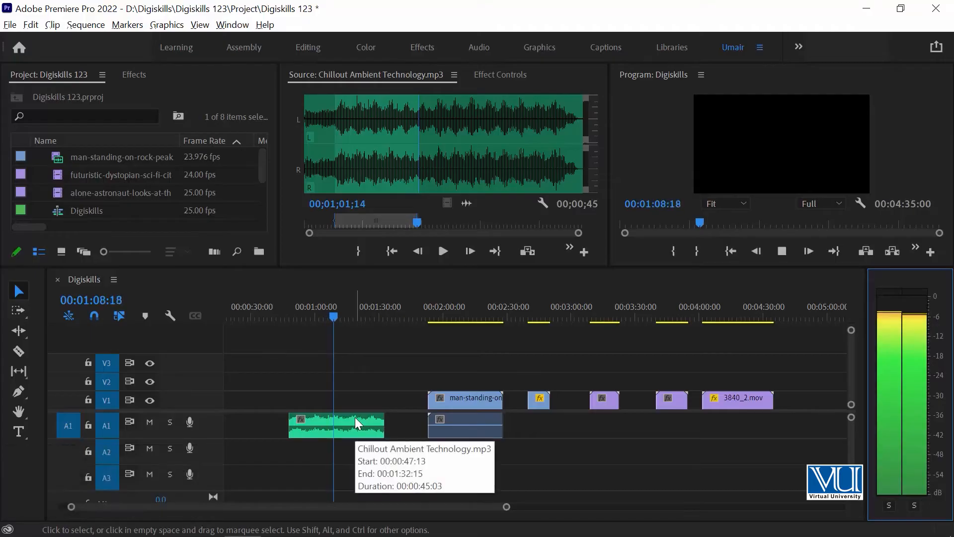
{"action": "key", "text": "space"}
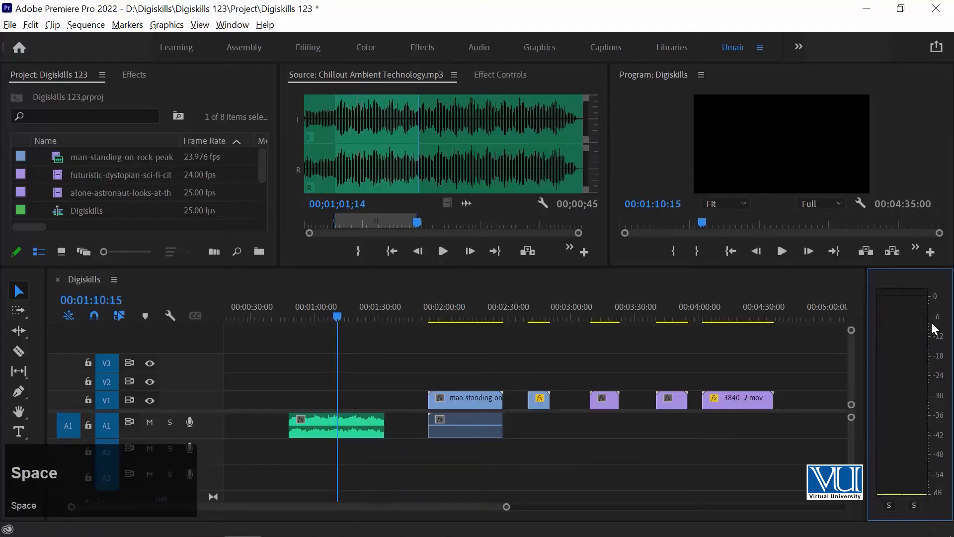